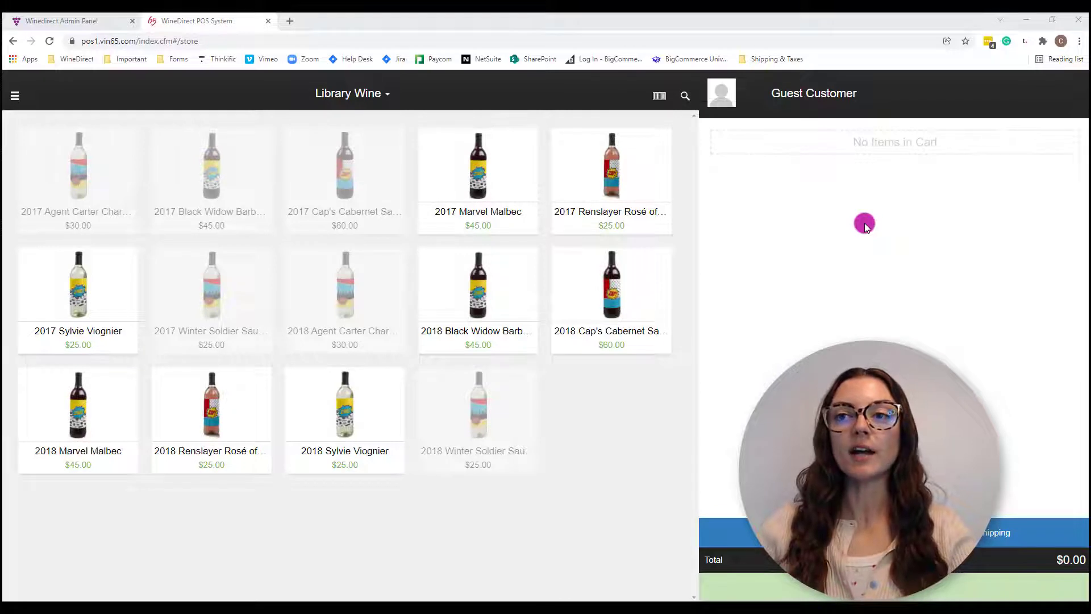
Step: Open the Add New Contact form, expand its extra fields, then close it unsaved
{"action": "left_click", "coordinate": [909, 90]}
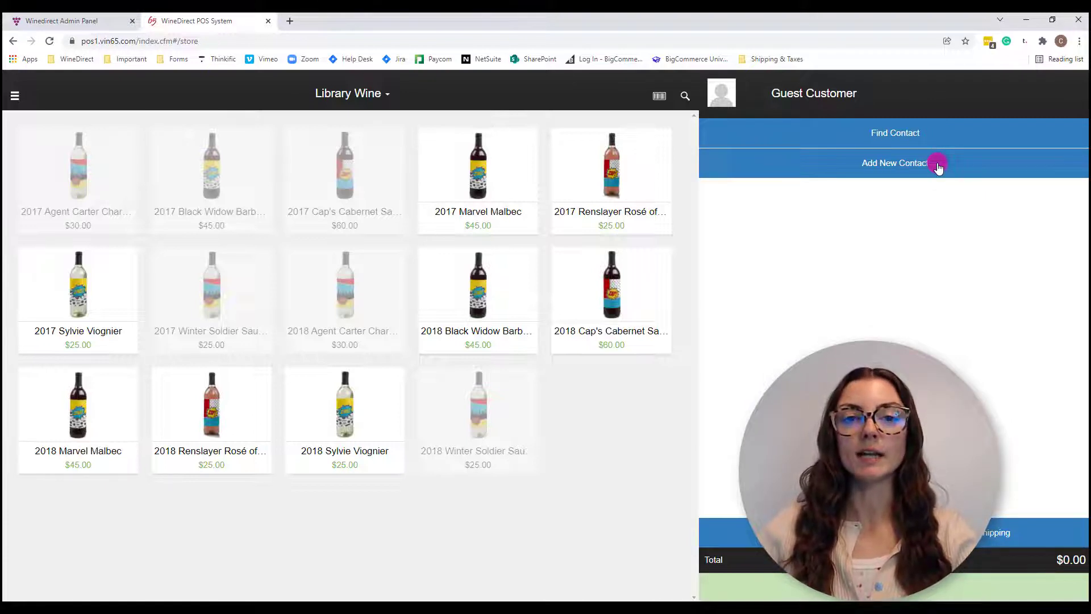
{"action": "left_click", "coordinate": [938, 165]}
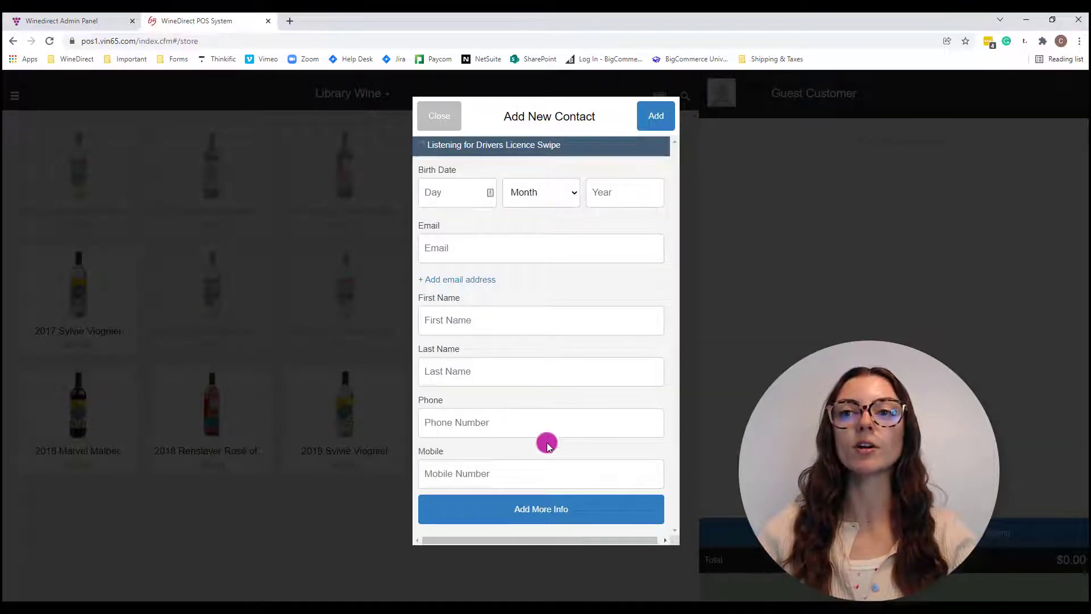
{"action": "left_click", "coordinate": [540, 508]}
{"action": "scroll", "coordinate": [600, 468], "scroll_direction": "down", "scroll_amount": 1}
{"action": "scroll", "coordinate": [599, 467], "scroll_direction": "down", "scroll_amount": 3}
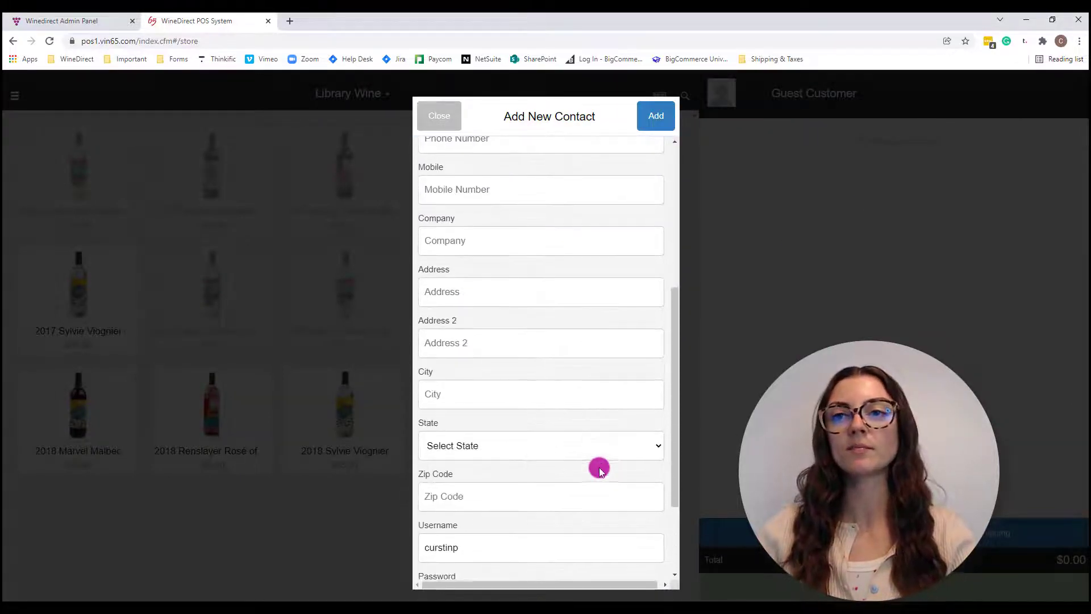
{"action": "scroll", "coordinate": [599, 468], "scroll_direction": "down", "scroll_amount": 2}
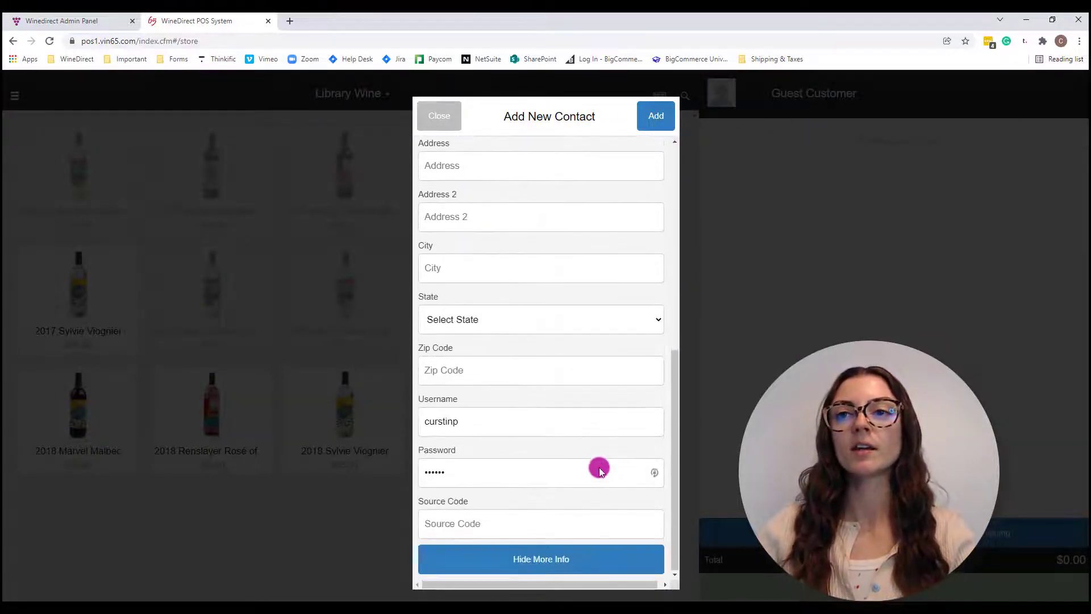
{"action": "left_click", "coordinate": [440, 117]}
Step: Search contacts by first name 'cur' and last name 'pe', then attach the found repeat customer
{"action": "left_click", "coordinate": [813, 93]}
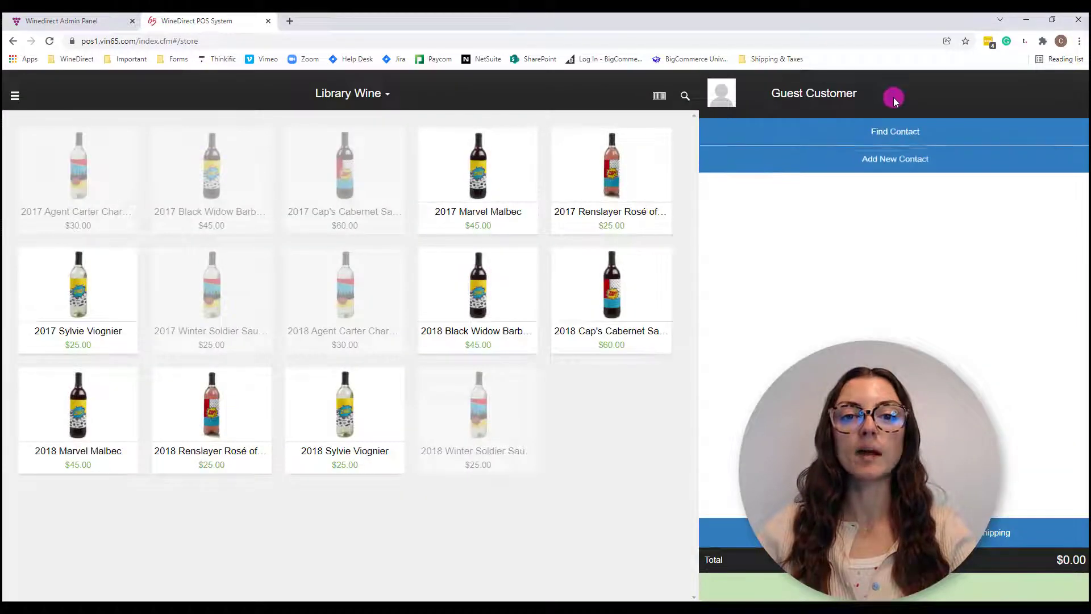
{"action": "left_click", "coordinate": [895, 131]}
{"action": "left_click", "coordinate": [563, 192]}
{"action": "type", "text": "cur"}
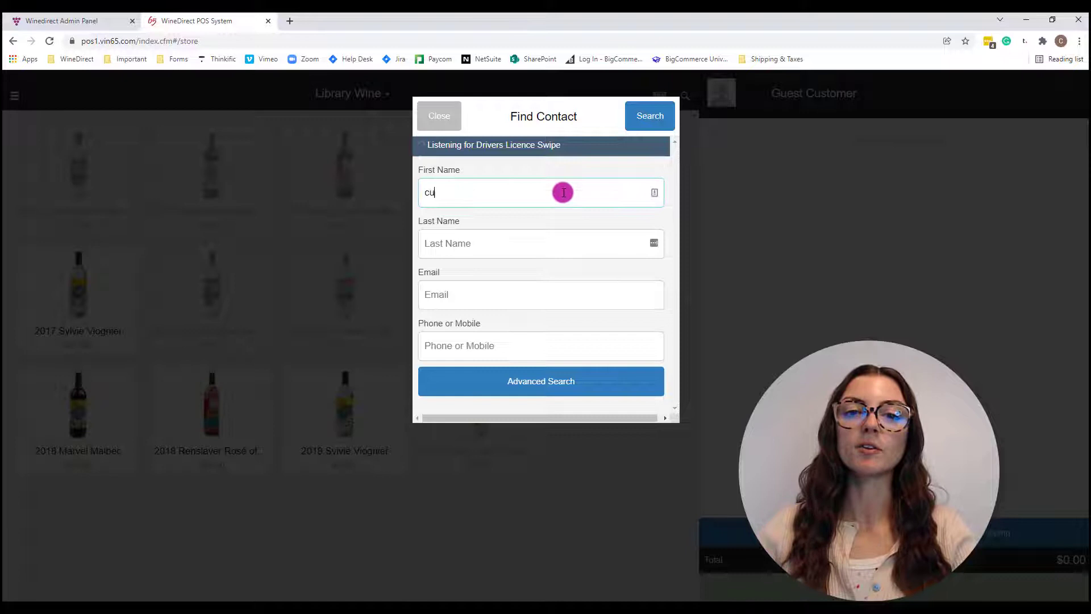
{"action": "key", "text": "Tab"}
{"action": "type", "text": "pe"}
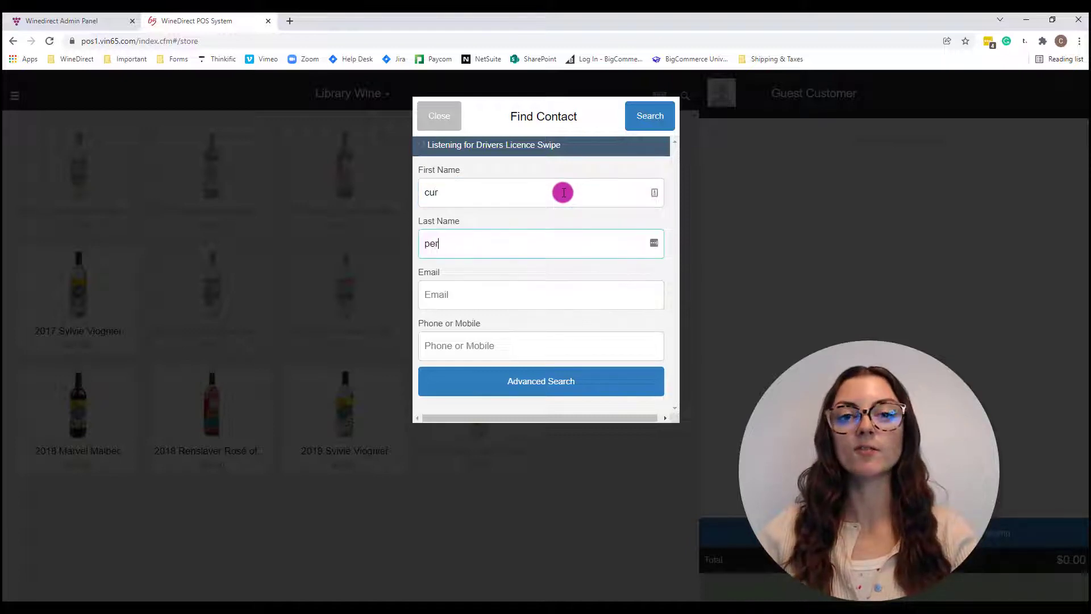
{"action": "key", "text": "Return"}
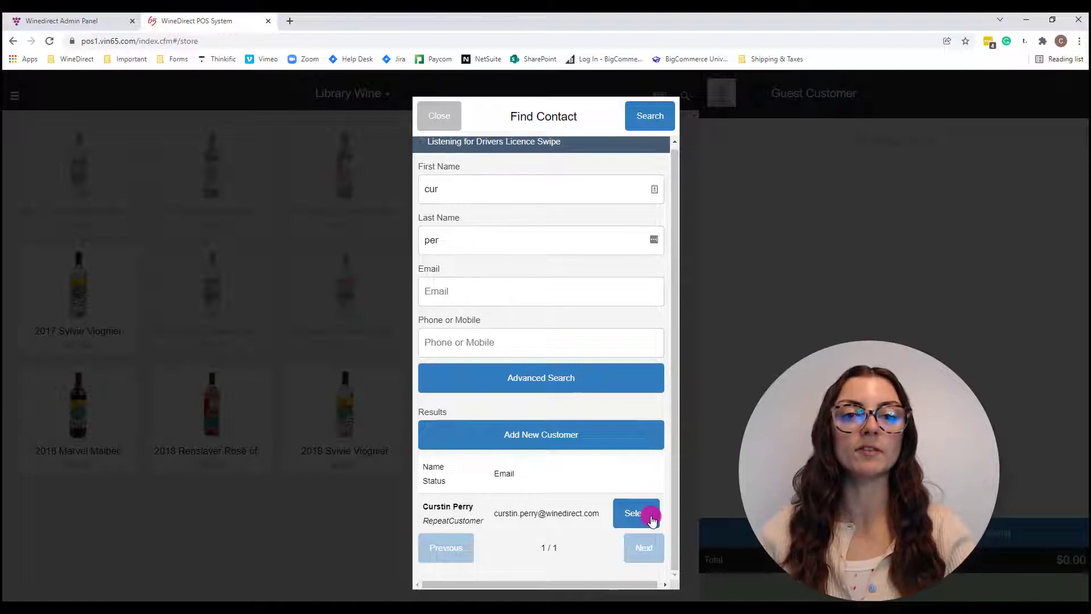
{"action": "left_click", "coordinate": [651, 514]}
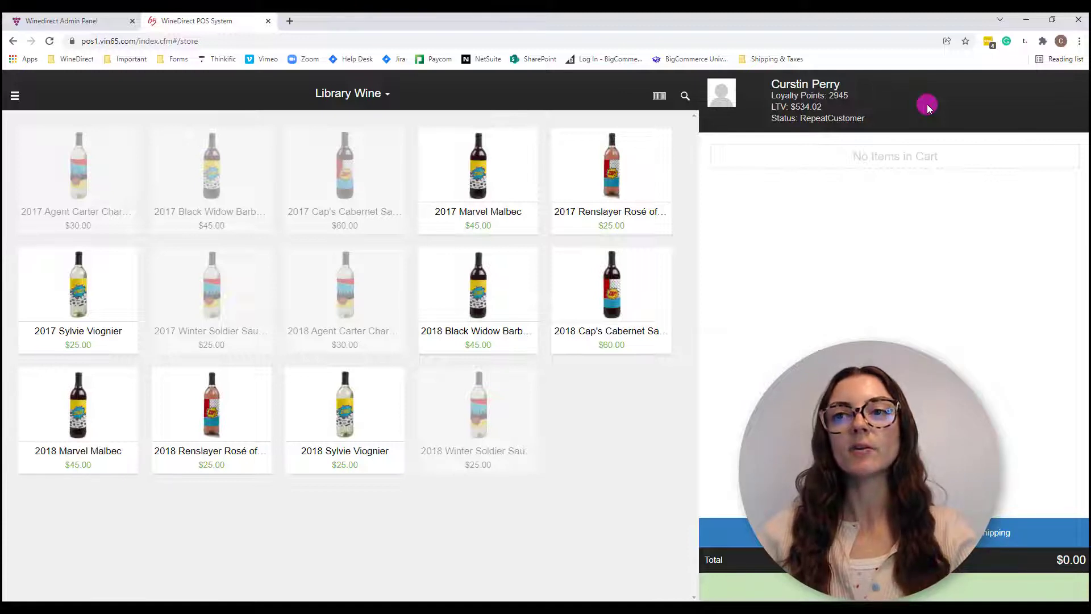
Step: Open the customer's record through Manage Contact and view their Club Membership list
{"action": "left_click", "coordinate": [926, 104]}
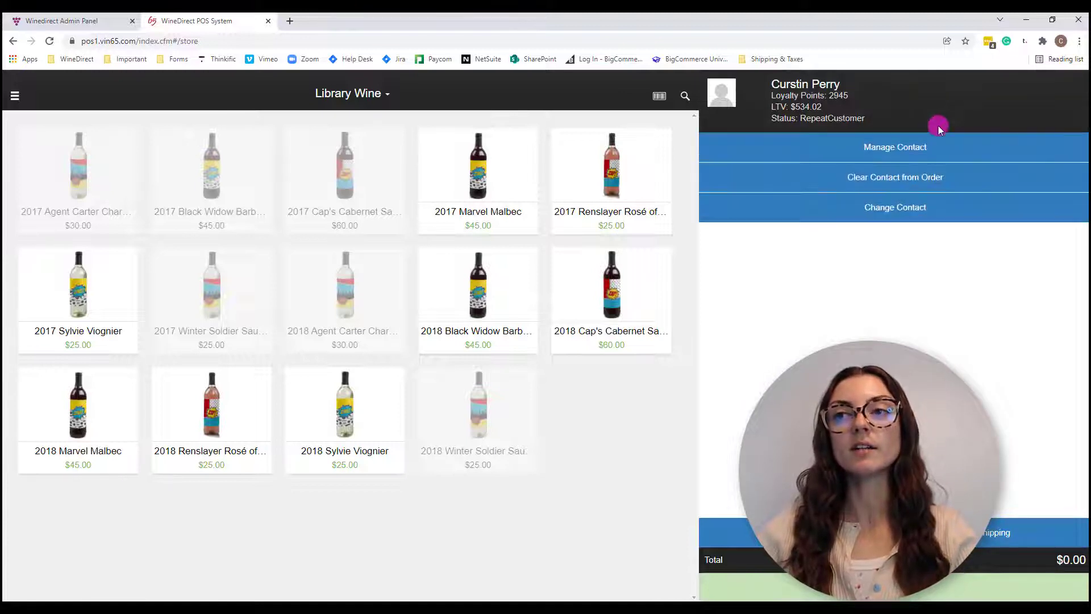
{"action": "left_click", "coordinate": [950, 151]}
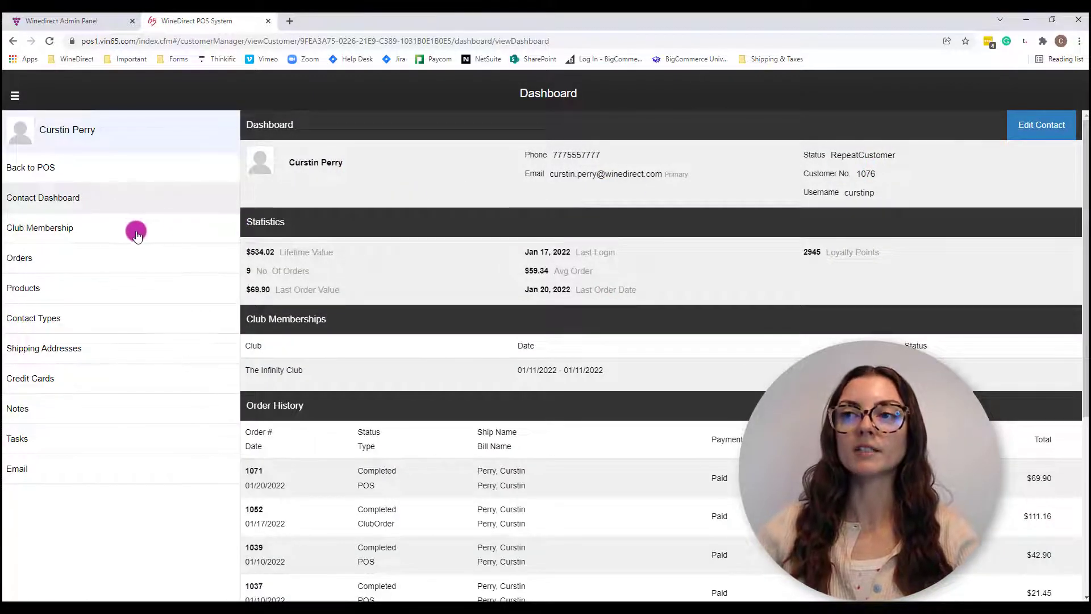
{"action": "left_click", "coordinate": [97, 232]}
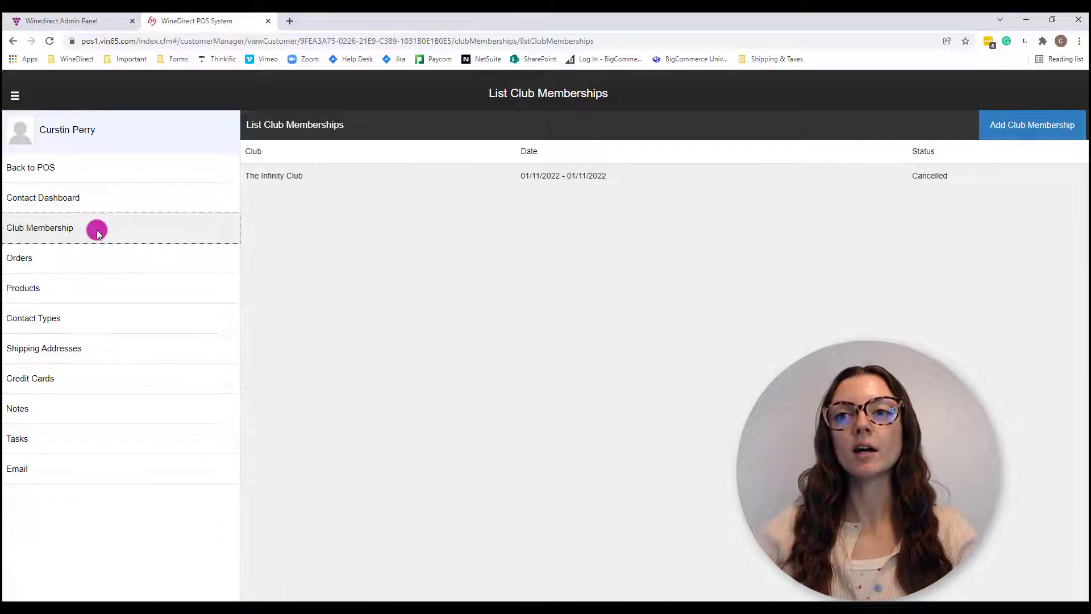
Step: Start a The First Avenger Club membership with Shipping delivery to the billing address
{"action": "left_click", "coordinate": [1037, 130]}
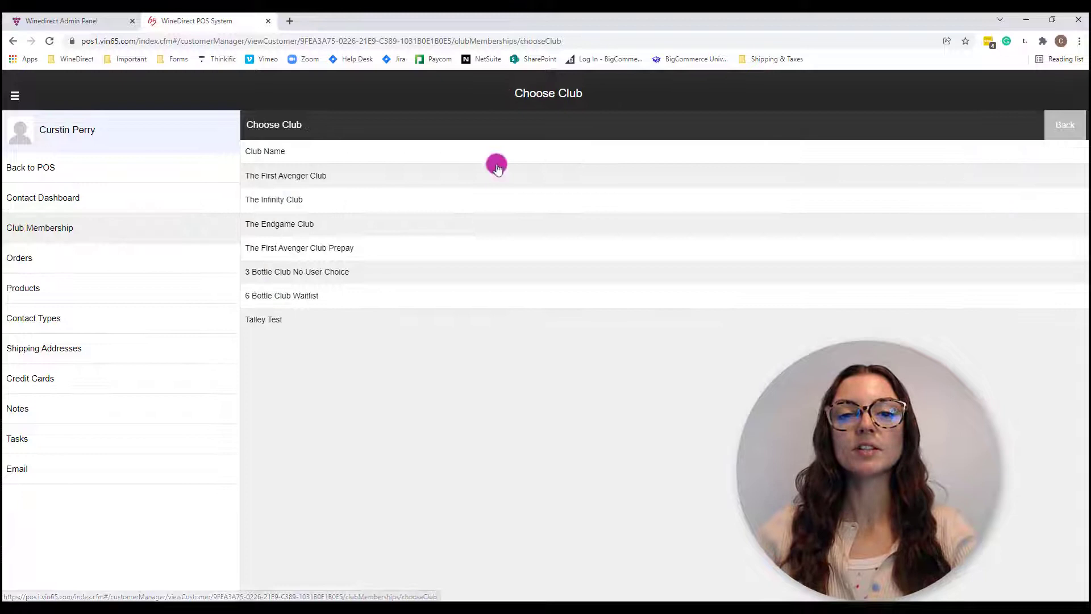
{"action": "left_click", "coordinate": [341, 175]}
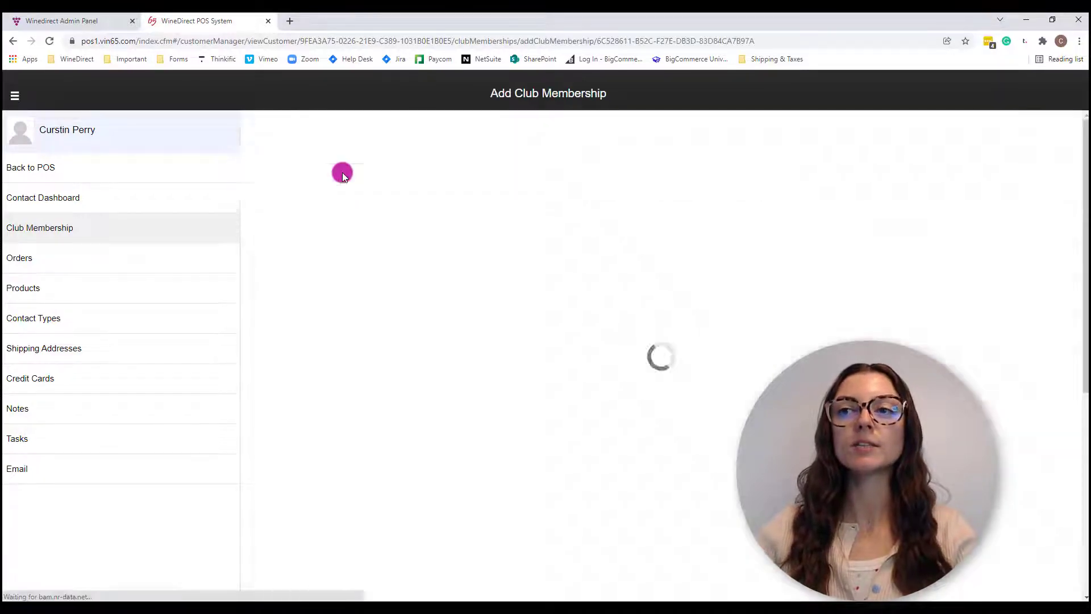
{"action": "left_click", "coordinate": [411, 179]}
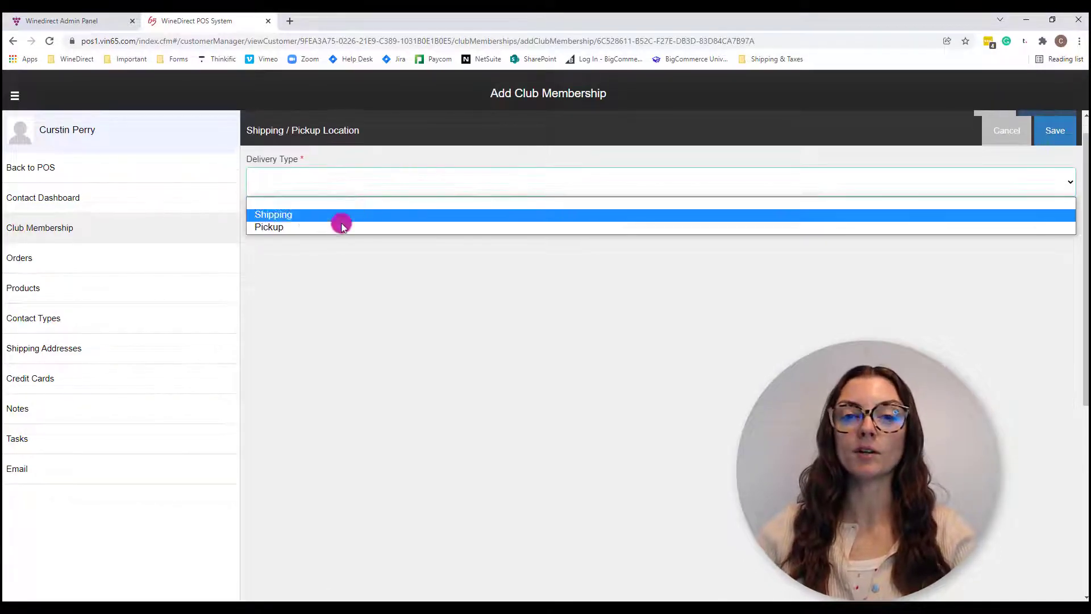
{"action": "key", "text": "Up"}
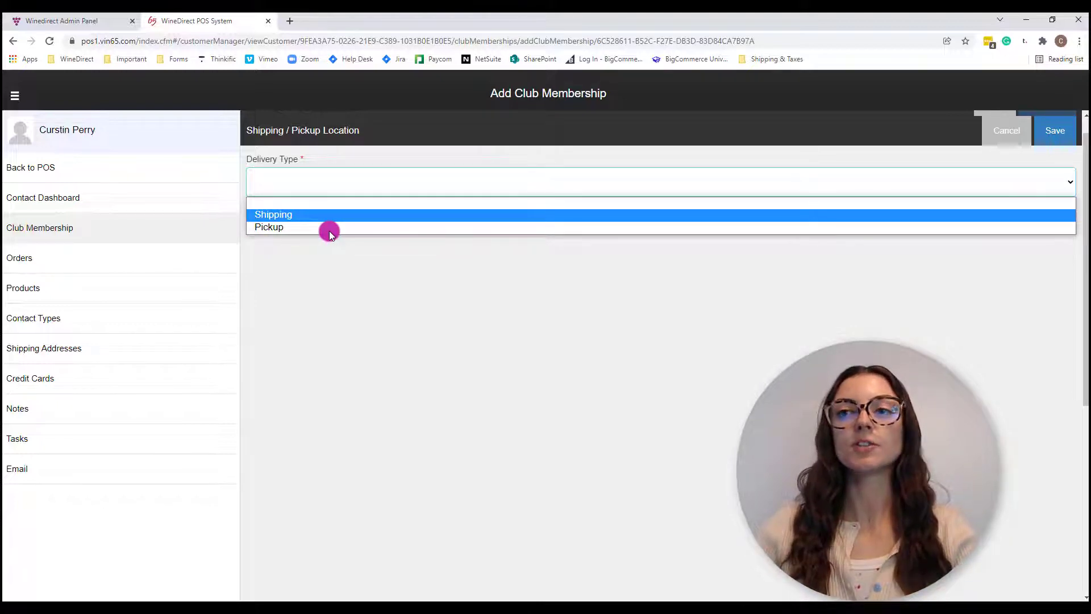
{"action": "left_click", "coordinate": [329, 230]}
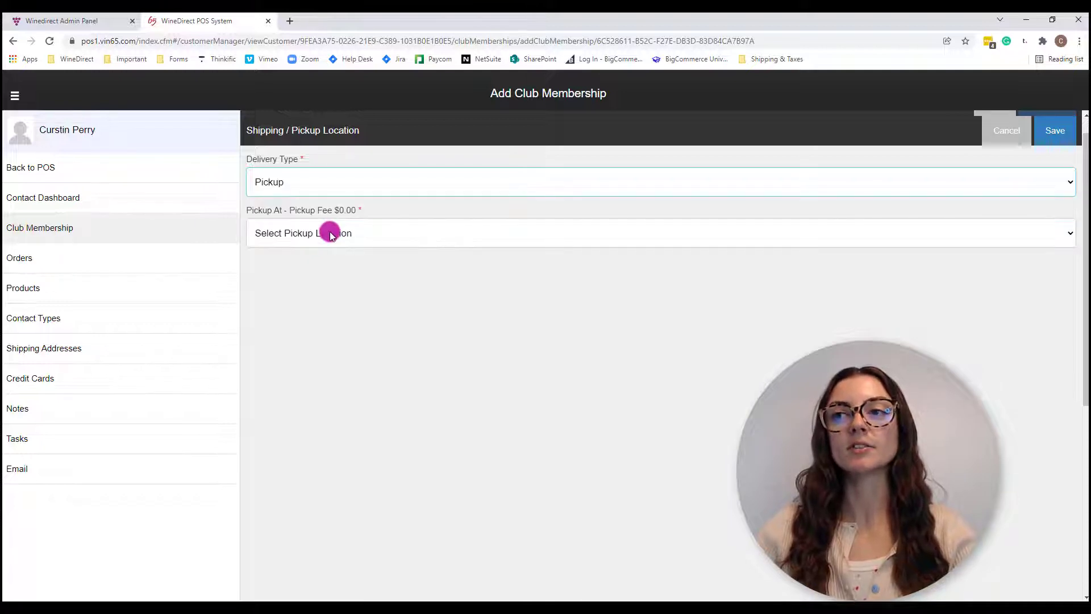
{"action": "left_click", "coordinate": [331, 232]}
{"action": "left_click", "coordinate": [341, 180]}
{"action": "left_click", "coordinate": [336, 204]}
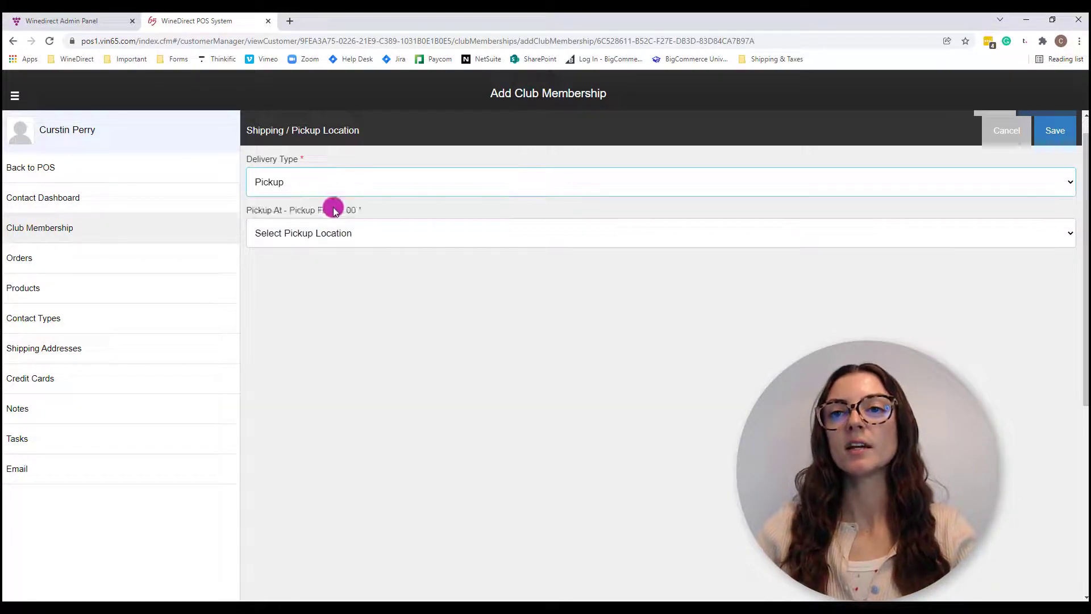
{"action": "left_click", "coordinate": [326, 233]}
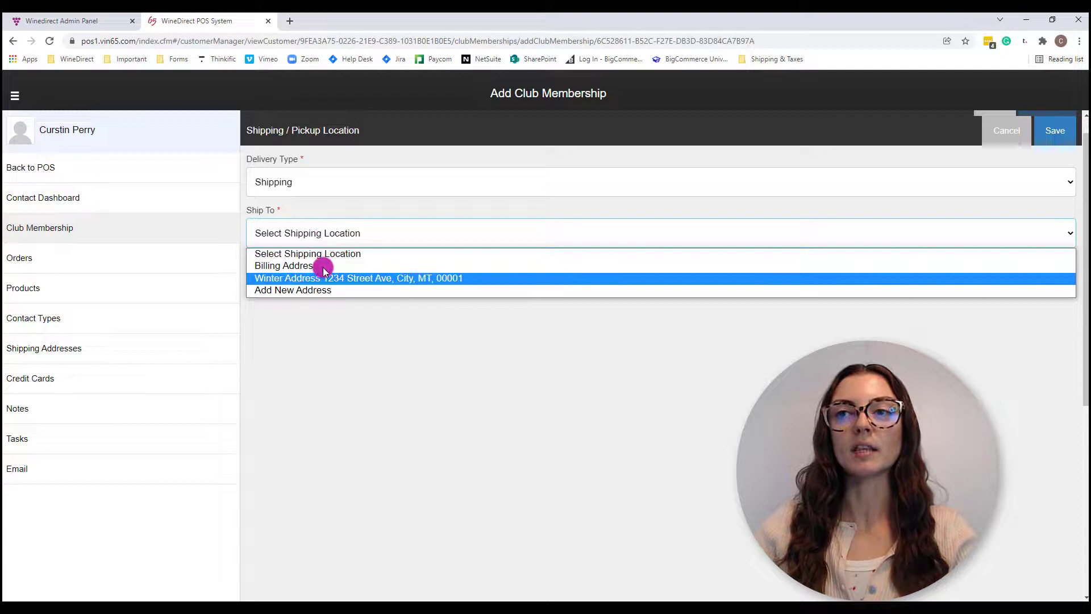
{"action": "left_click", "coordinate": [323, 269]}
{"action": "scroll", "coordinate": [316, 256], "scroll_direction": "down", "scroll_amount": 3}
{"action": "scroll", "coordinate": [307, 213], "scroll_direction": "down", "scroll_amount": 2}
Step: Review the signup day and discount fields, and assign Test User as sales associate
{"action": "left_click", "coordinate": [302, 184]}
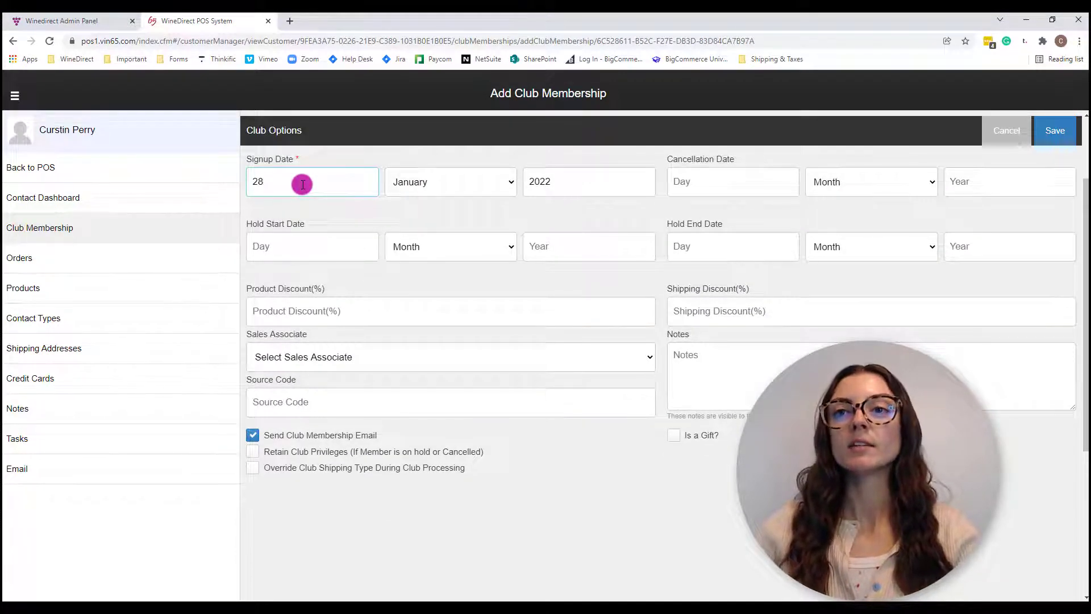
{"action": "left_click", "coordinate": [312, 307]}
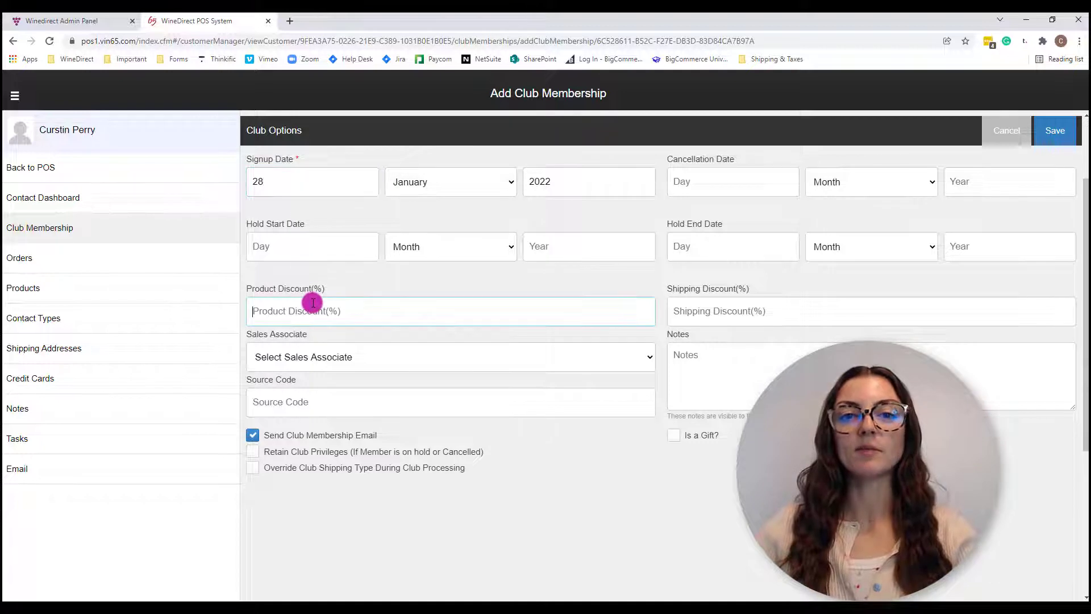
{"action": "left_click", "coordinate": [690, 311]}
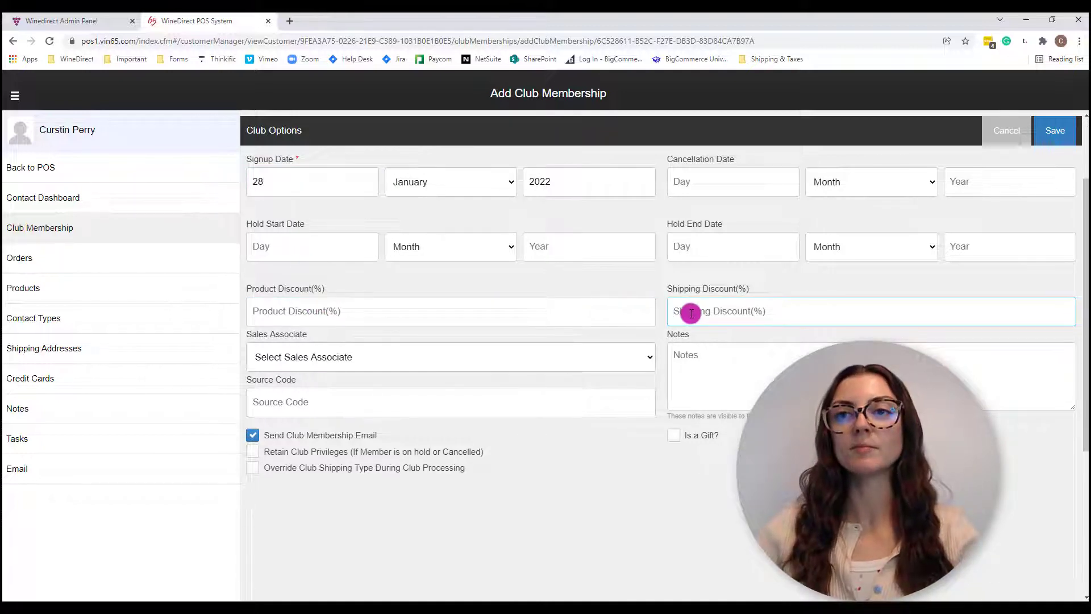
{"action": "left_click", "coordinate": [445, 357]}
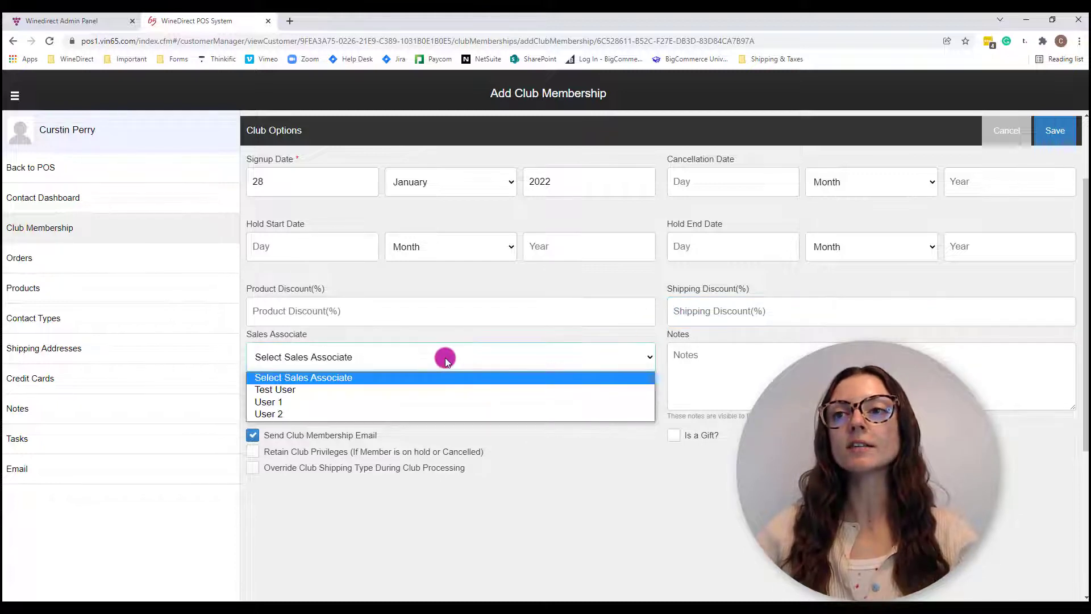
{"action": "left_click", "coordinate": [443, 390]}
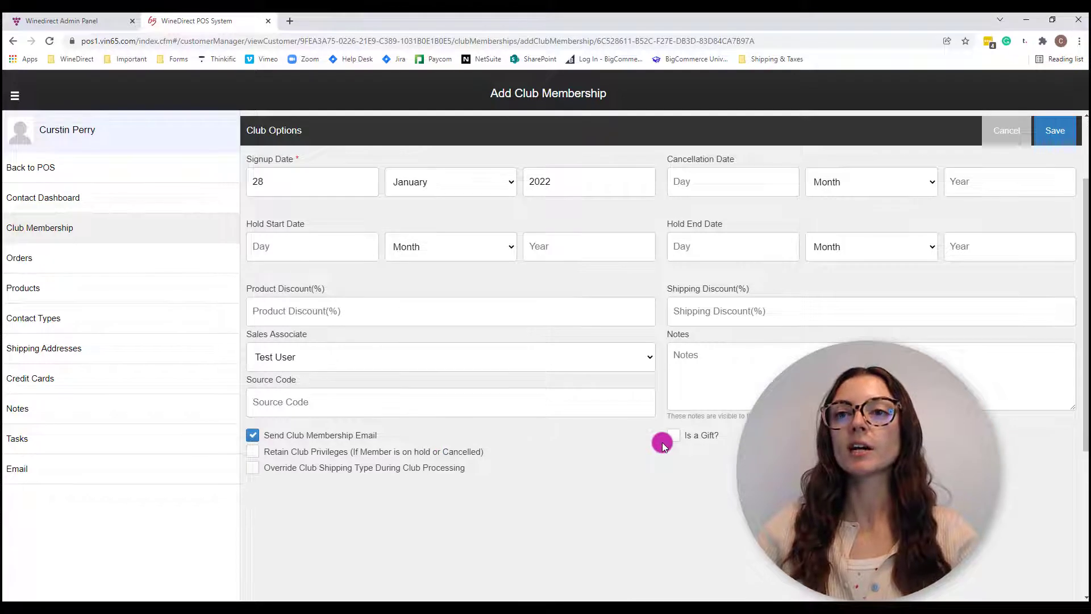
Step: Override club shipping with Default Shipping Strategy and FedEx Ground, and save the club options
{"action": "left_click", "coordinate": [251, 470]}
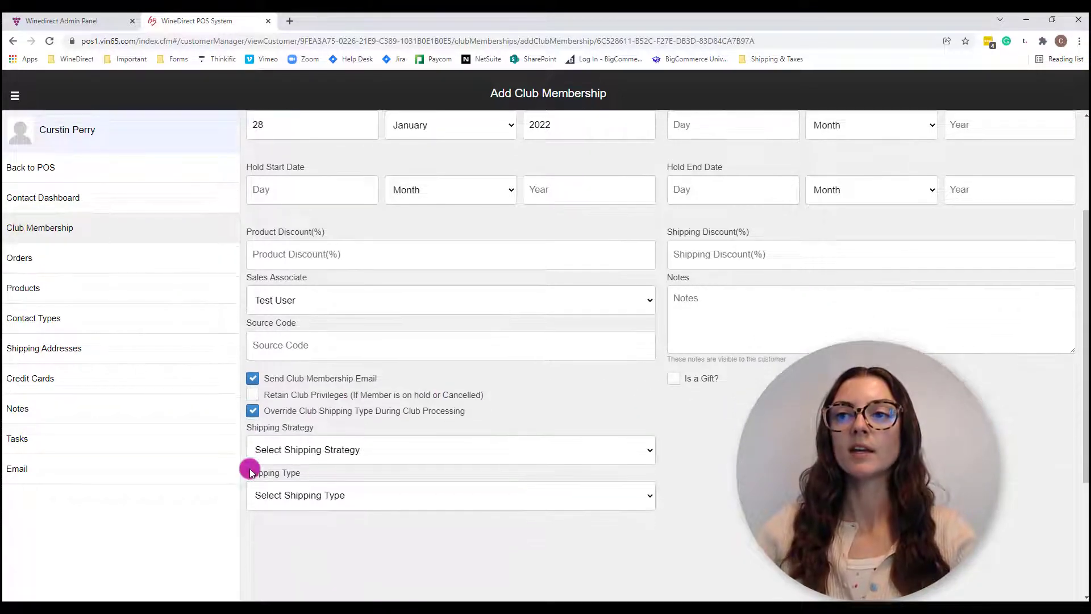
{"action": "left_click", "coordinate": [353, 450]}
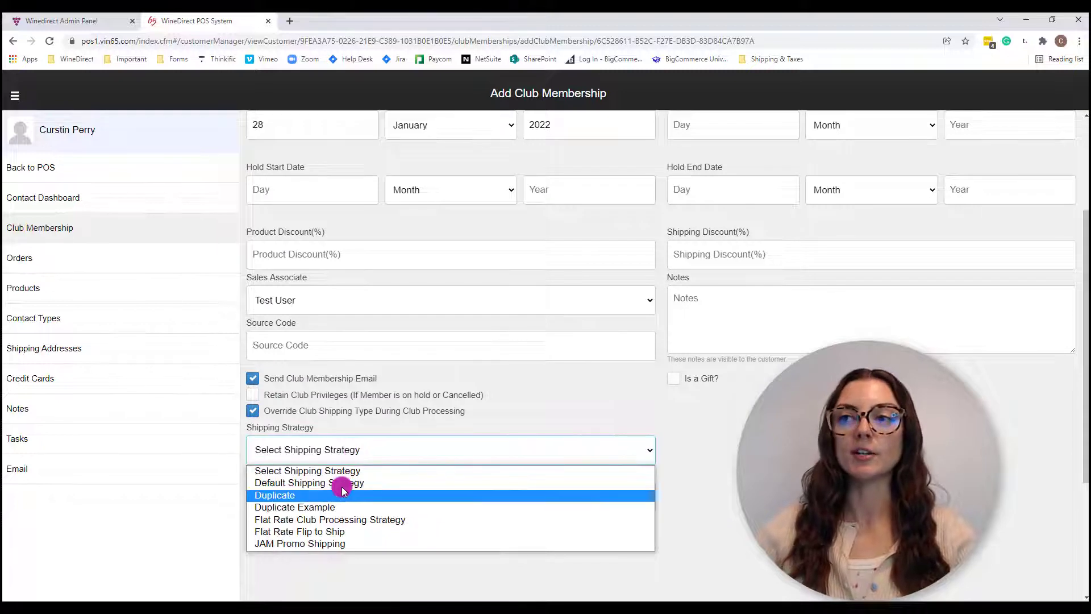
{"action": "left_click", "coordinate": [341, 482]}
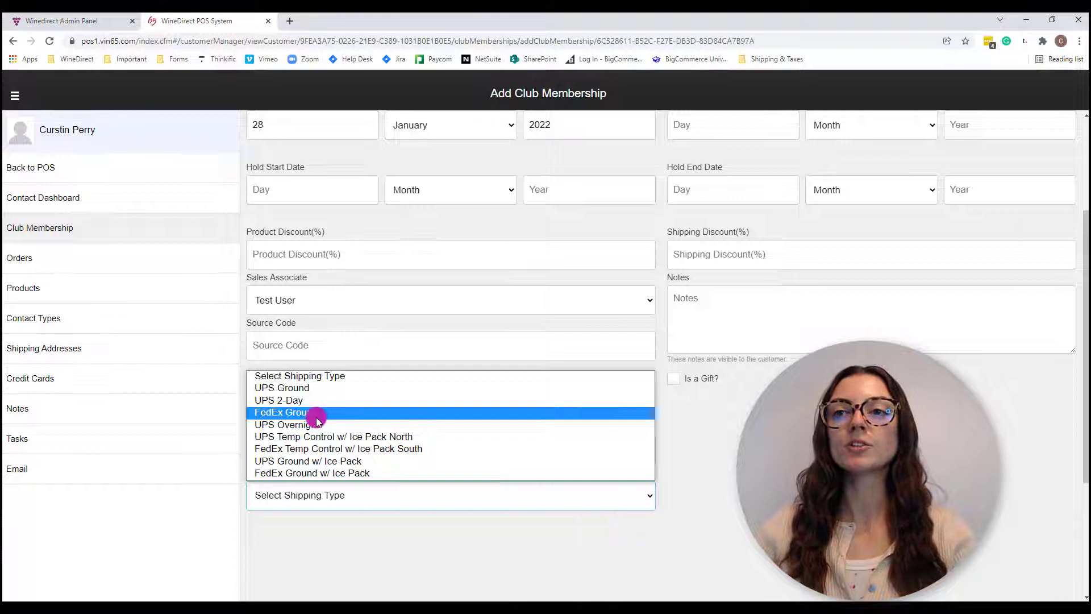
{"action": "left_click", "coordinate": [317, 414]}
{"action": "scroll", "coordinate": [734, 310], "scroll_direction": "up", "scroll_amount": 5}
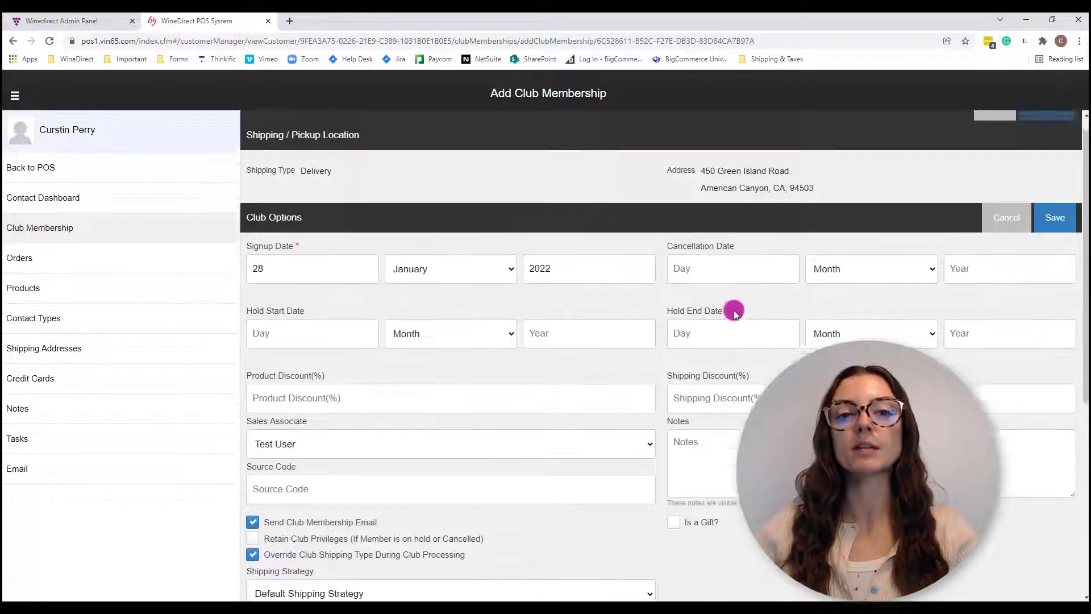
{"action": "scroll", "coordinate": [938, 256], "scroll_direction": "up", "scroll_amount": 2}
{"action": "left_click", "coordinate": [1051, 235]}
{"action": "scroll", "coordinate": [1056, 230], "scroll_direction": "down", "scroll_amount": 3}
{"action": "scroll", "coordinate": [1040, 231], "scroll_direction": "down", "scroll_amount": 3}
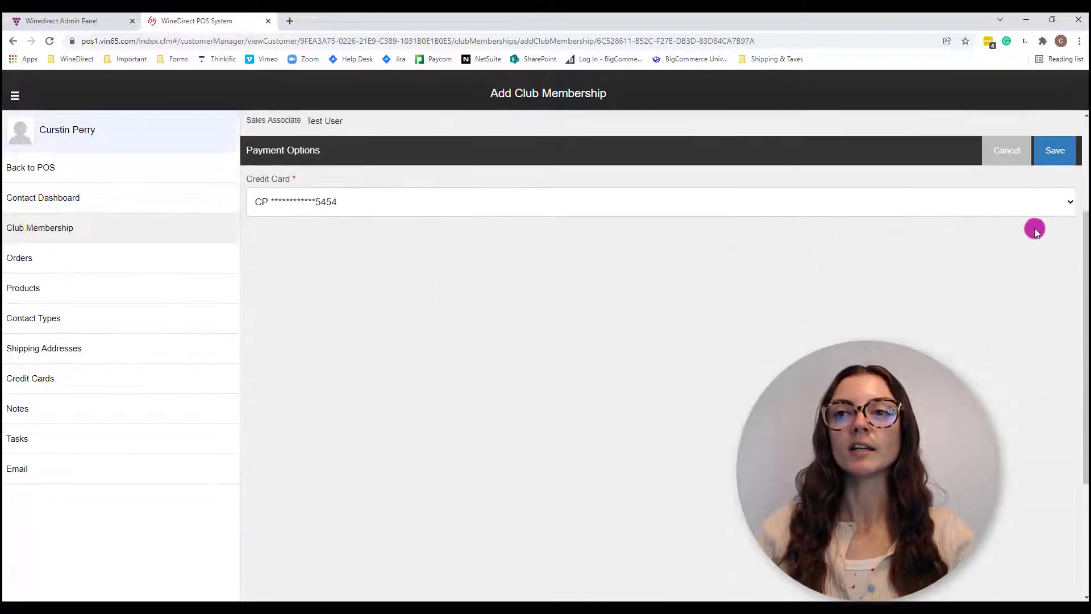
{"action": "scroll", "coordinate": [618, 245], "scroll_direction": "down", "scroll_amount": 2}
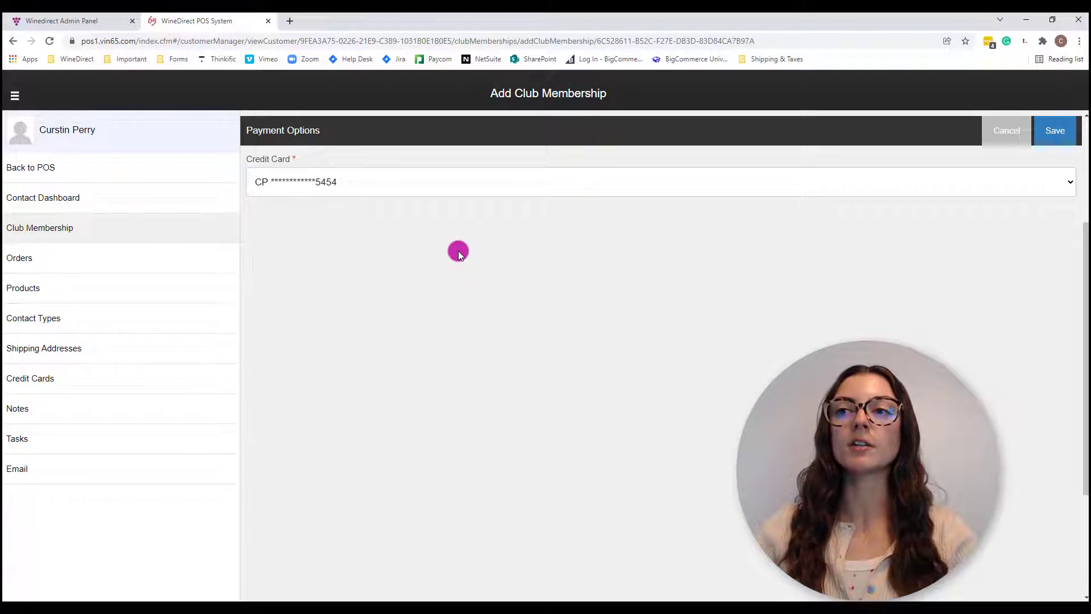
Step: Select the CP credit card ending 5454 and save the payment options
{"action": "left_click", "coordinate": [407, 181]}
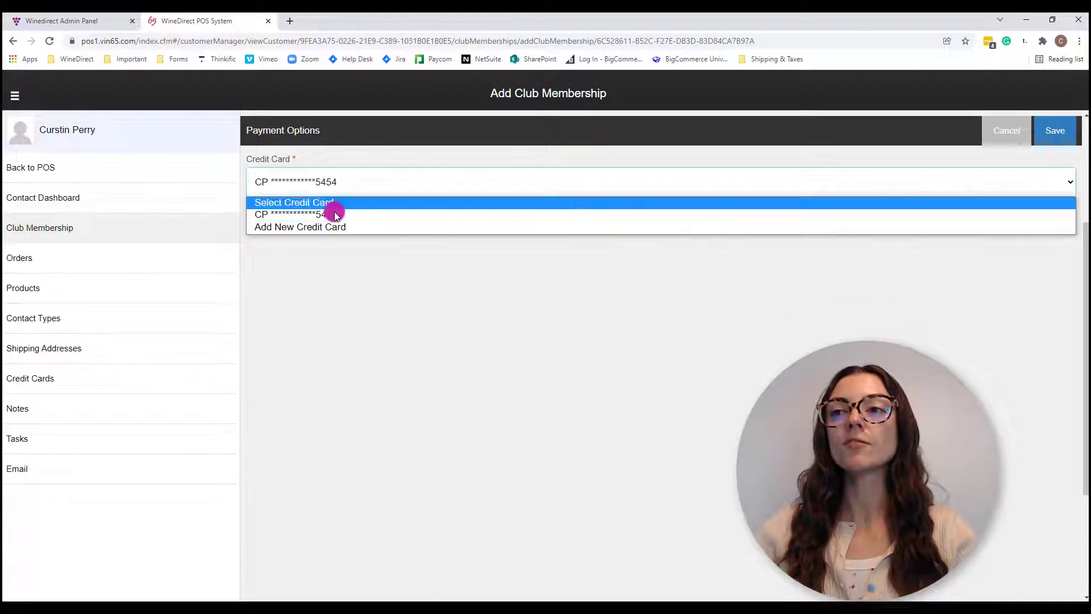
{"action": "key", "text": "Down"}
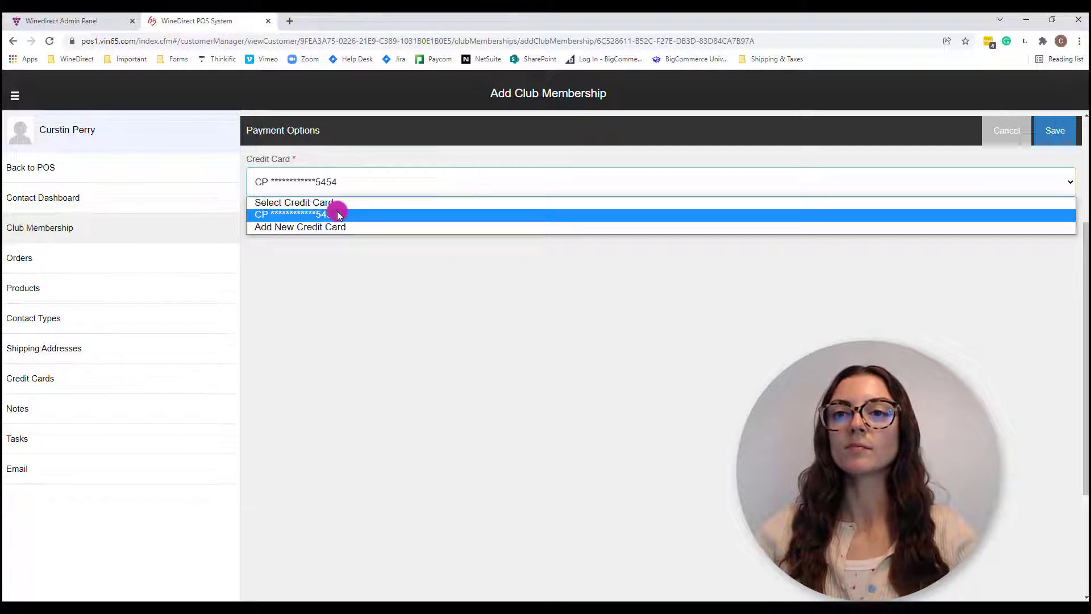
{"action": "left_click", "coordinate": [337, 213]}
{"action": "left_click", "coordinate": [1054, 129]}
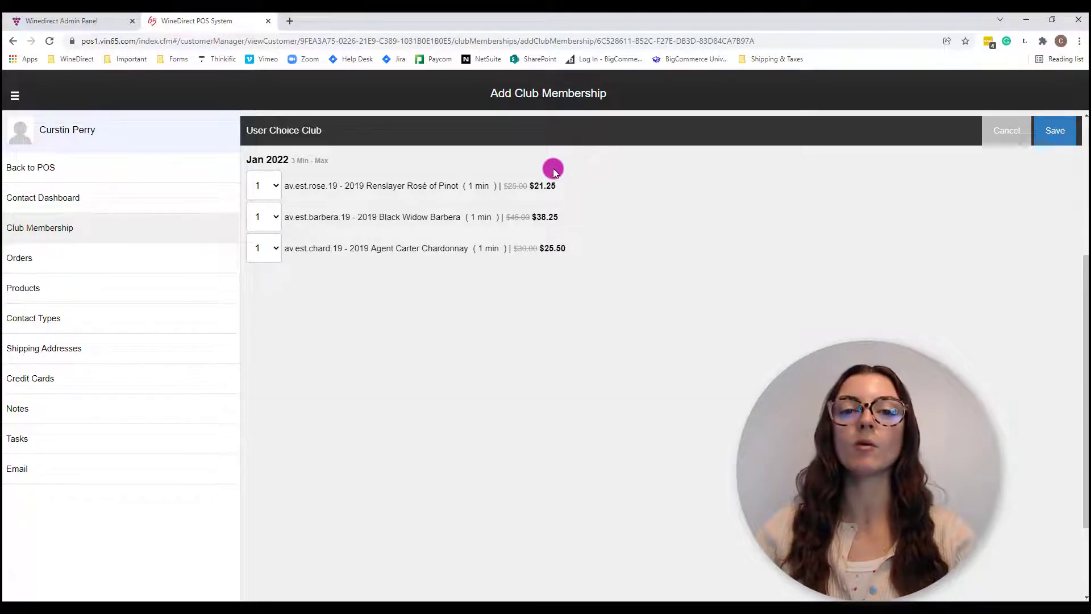
Step: Save the three January 2022 wine picks and add The First Avenger Club membership
{"action": "left_click", "coordinate": [1063, 138]}
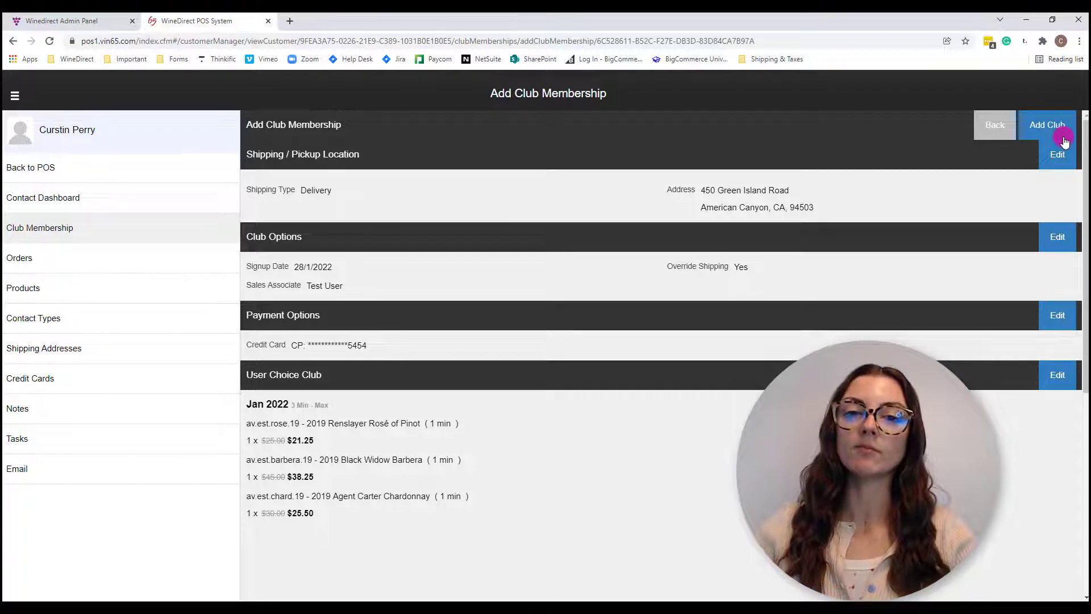
{"action": "left_click", "coordinate": [1046, 128]}
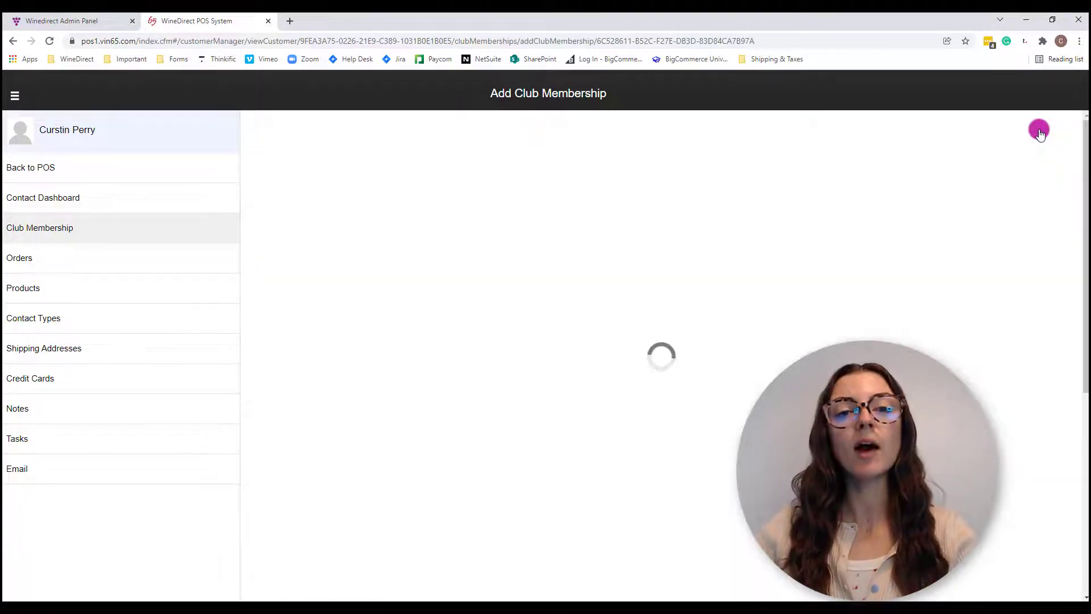